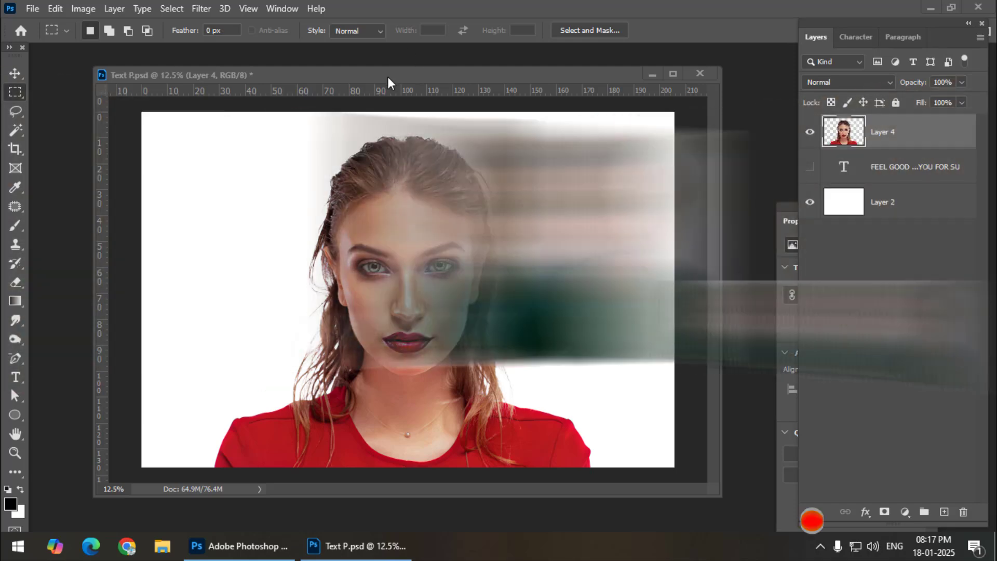
drag(388, 77, 381, 71)
click(15, 73)
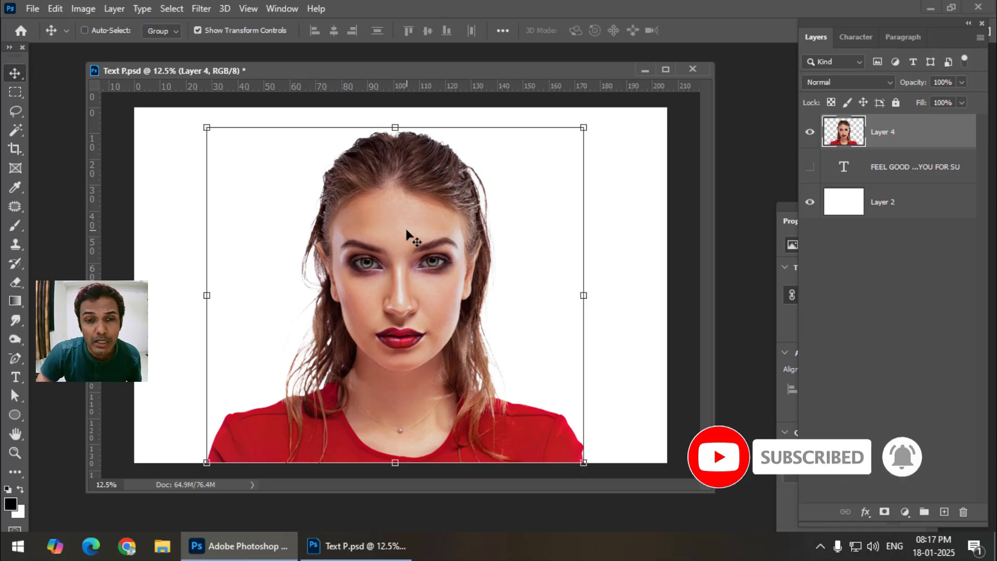
click(12, 93)
click(15, 73)
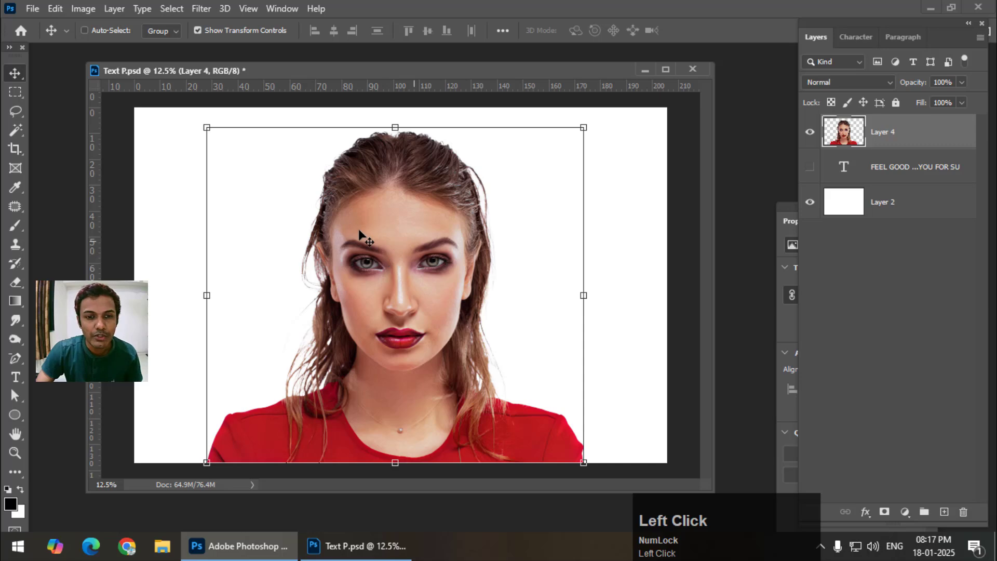
click(16, 92)
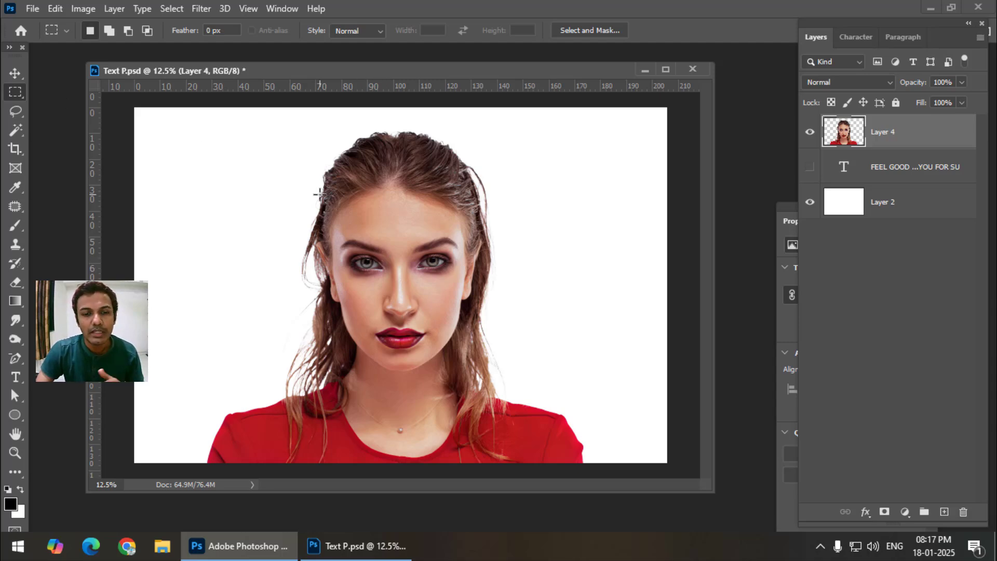
click(15, 73)
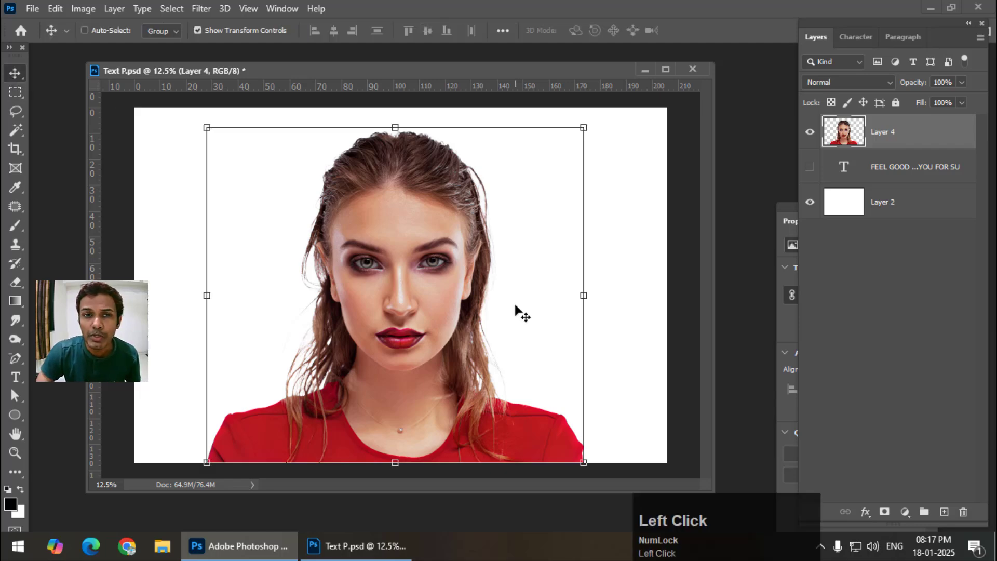
click(15, 92)
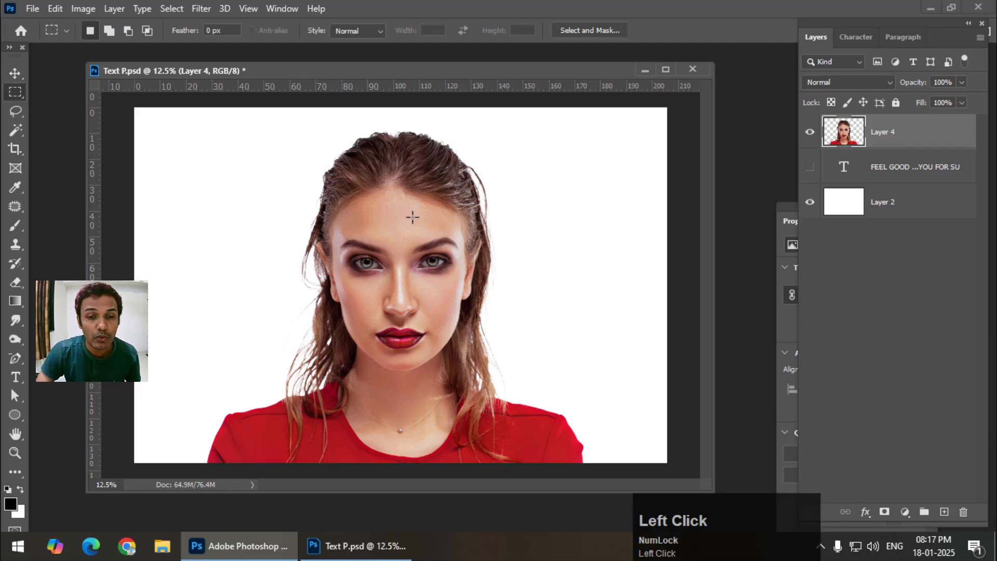
click(14, 74)
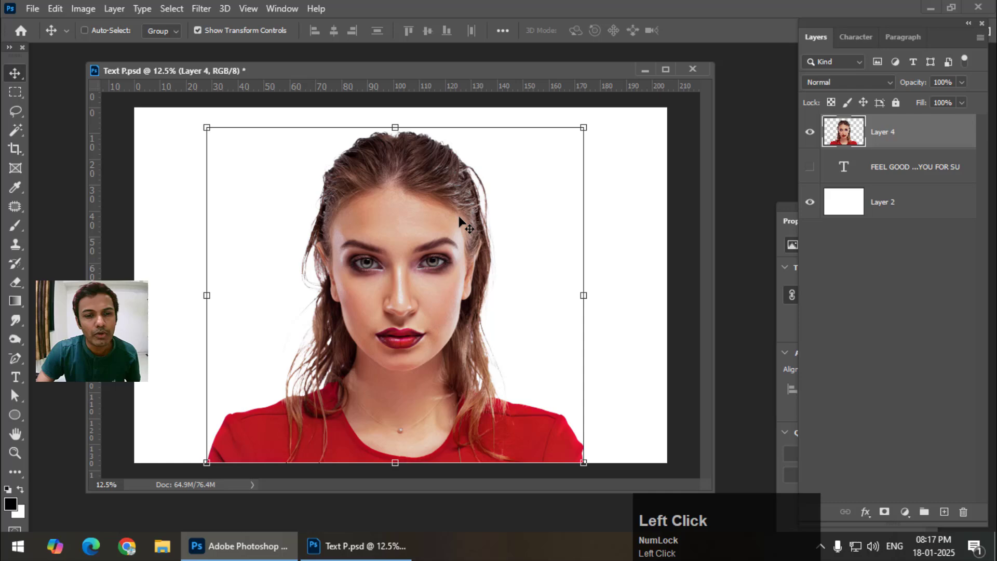
click(19, 94)
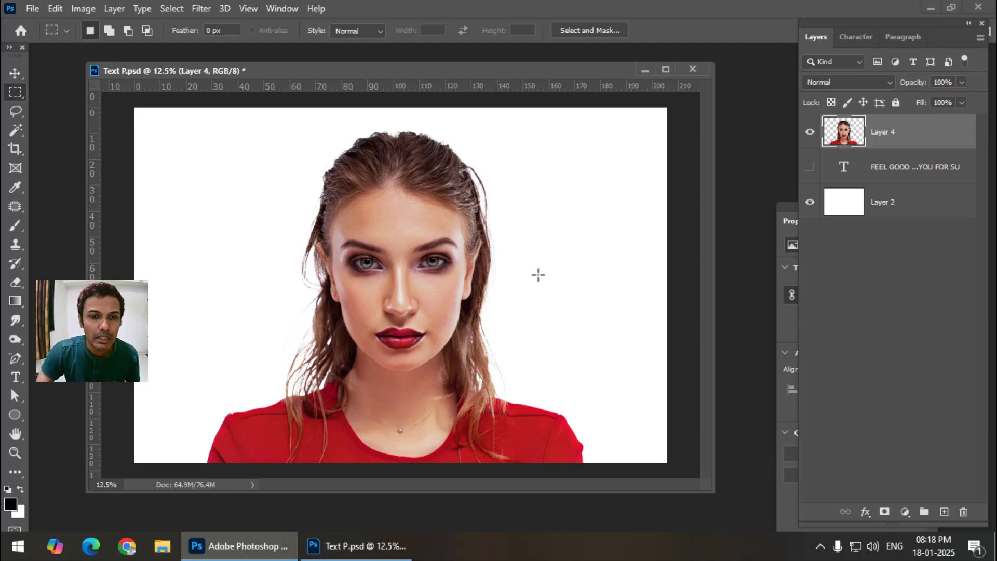
click(15, 73)
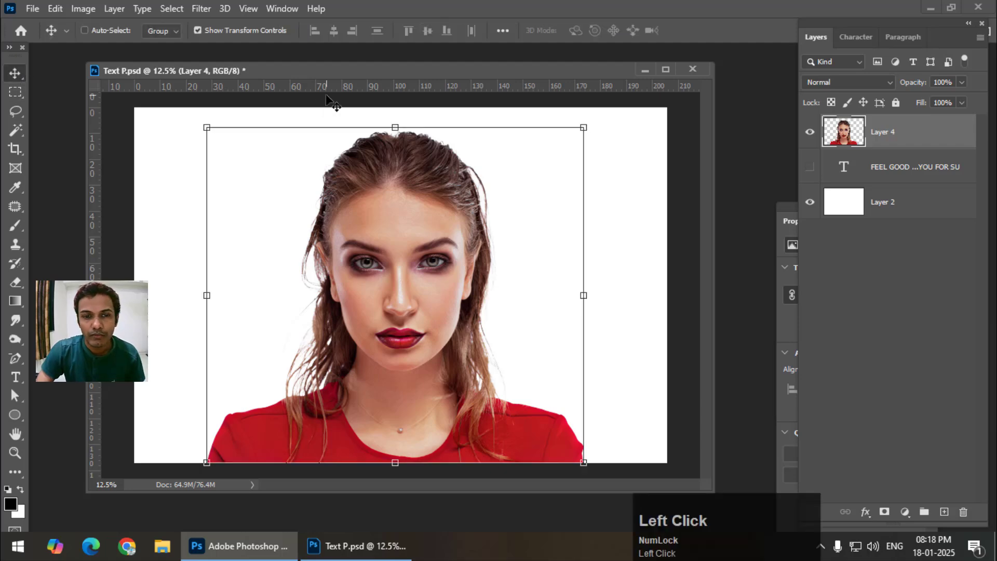
click(15, 91)
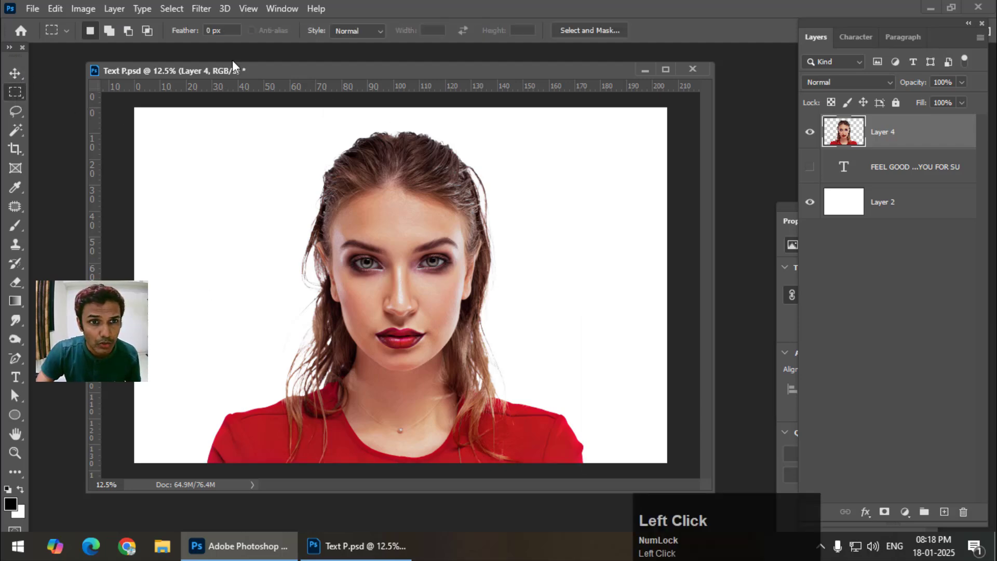
drag(239, 68, 235, 69)
click(15, 73)
drag(445, 278, 422, 281)
key(ctrl+z)
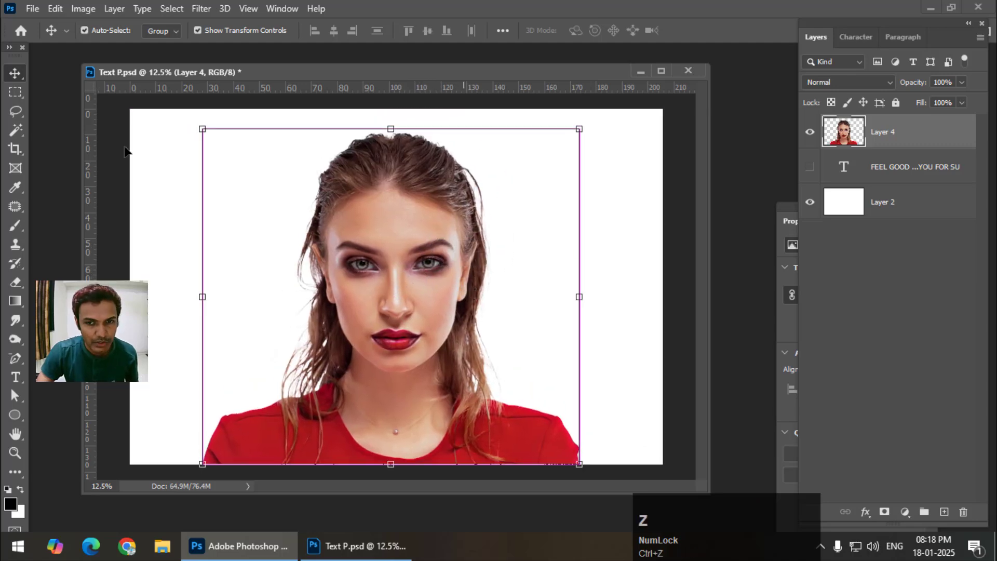
click(15, 97)
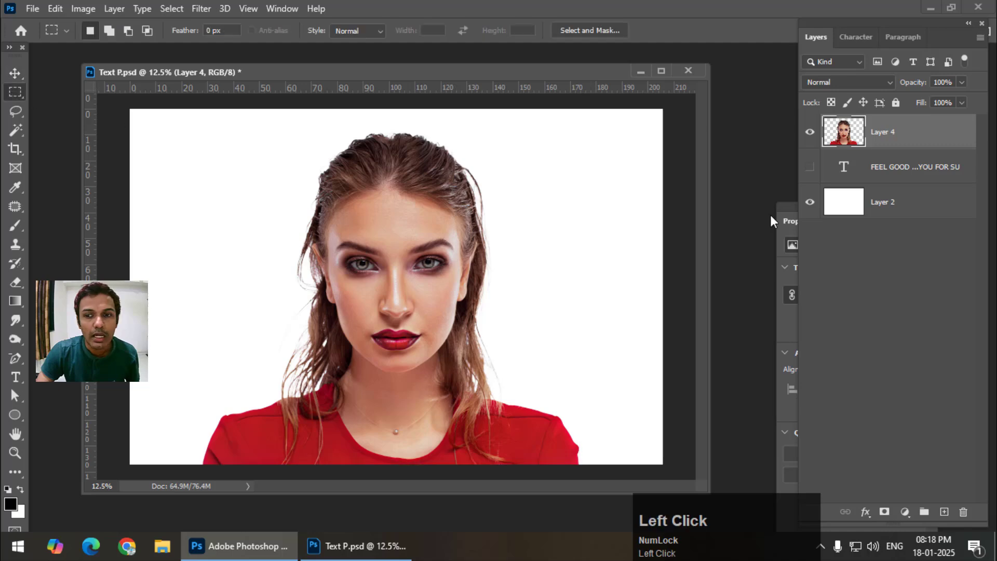
Step: Toggle the visibility of the white background layer, Layer 2, to check the portrait's cut-out
click(810, 202)
click(810, 203)
click(810, 203)
click(810, 203)
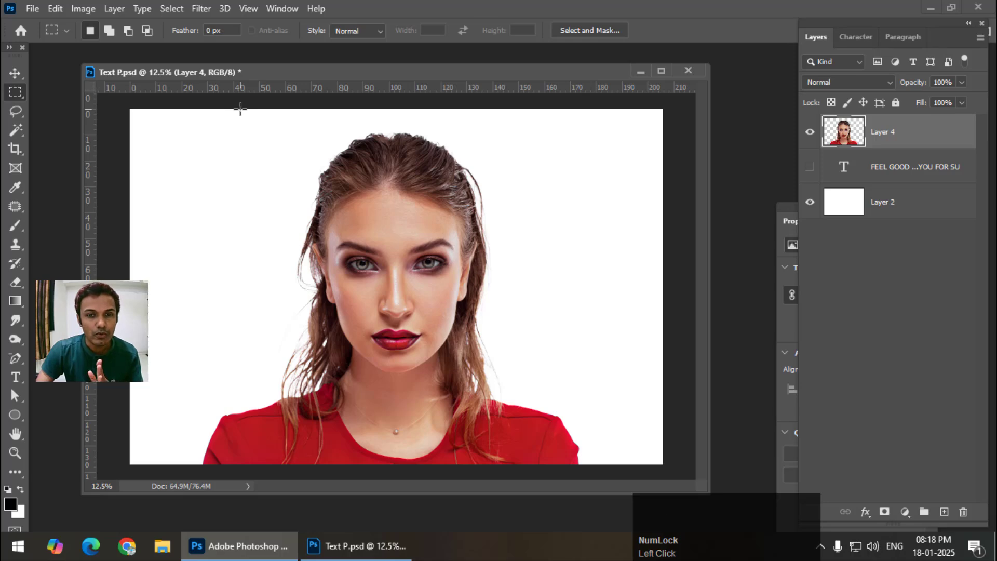
Step: Select the left half of the portrait on Layer 4 with the Rectangular Marquee Tool and cut it out
right_click(15, 92)
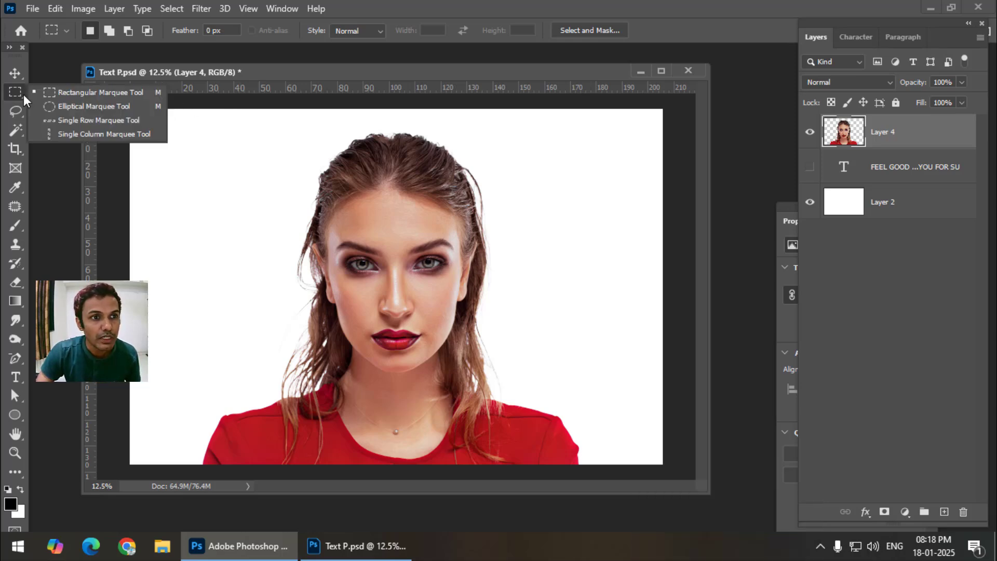
click(68, 93)
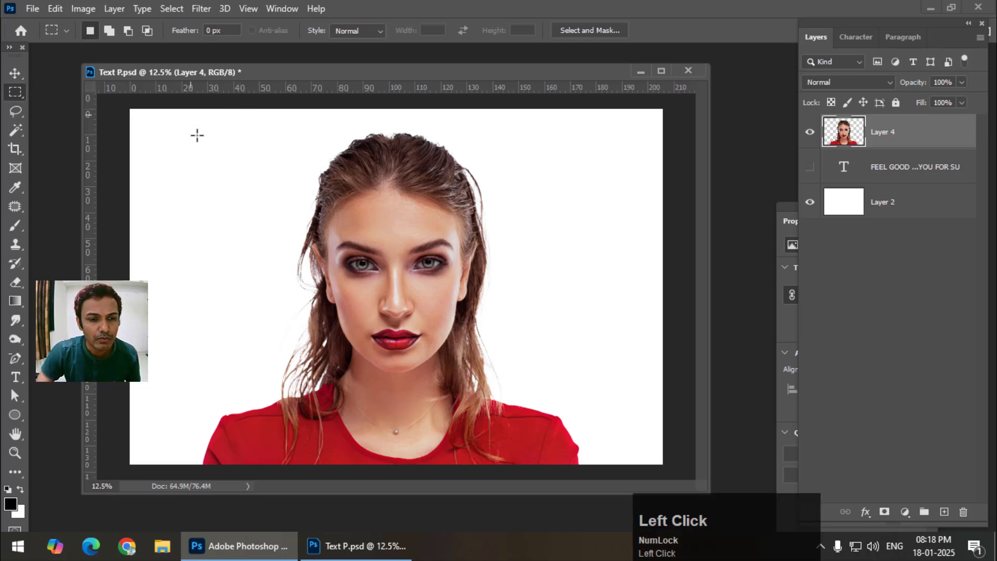
drag(190, 114, 396, 466)
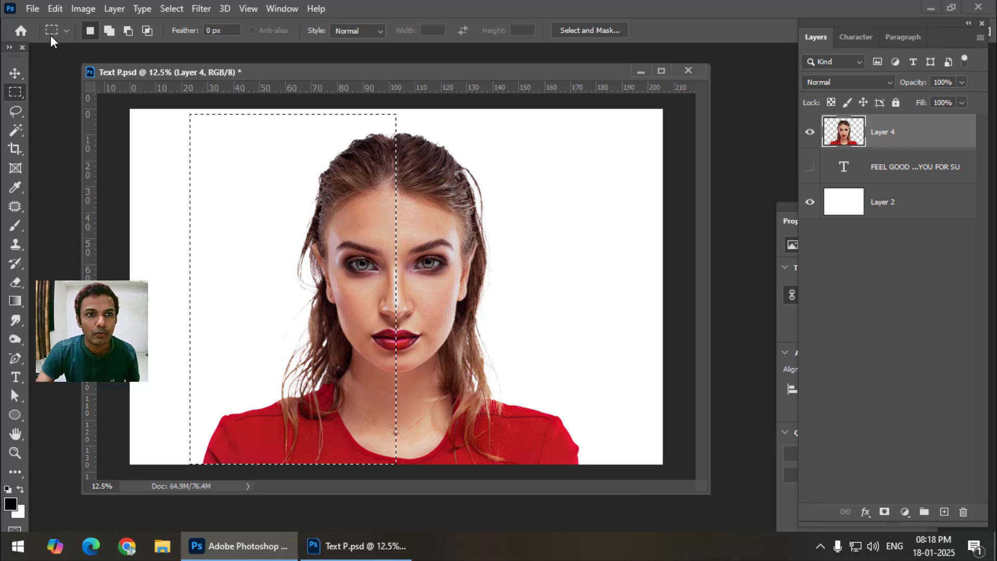
click(54, 9)
click(91, 95)
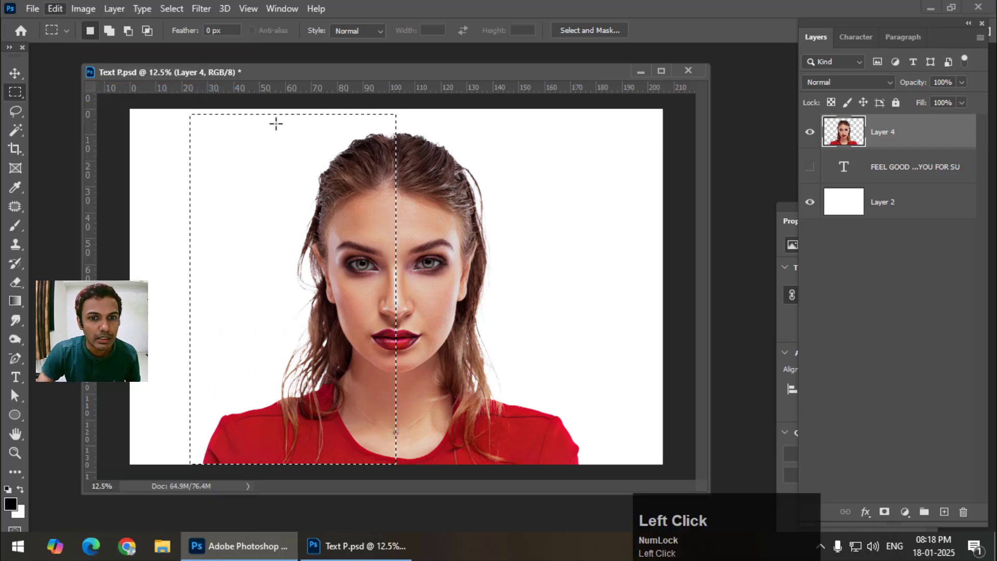
Step: Paste the cut half of the portrait in place on its own layer
click(53, 9)
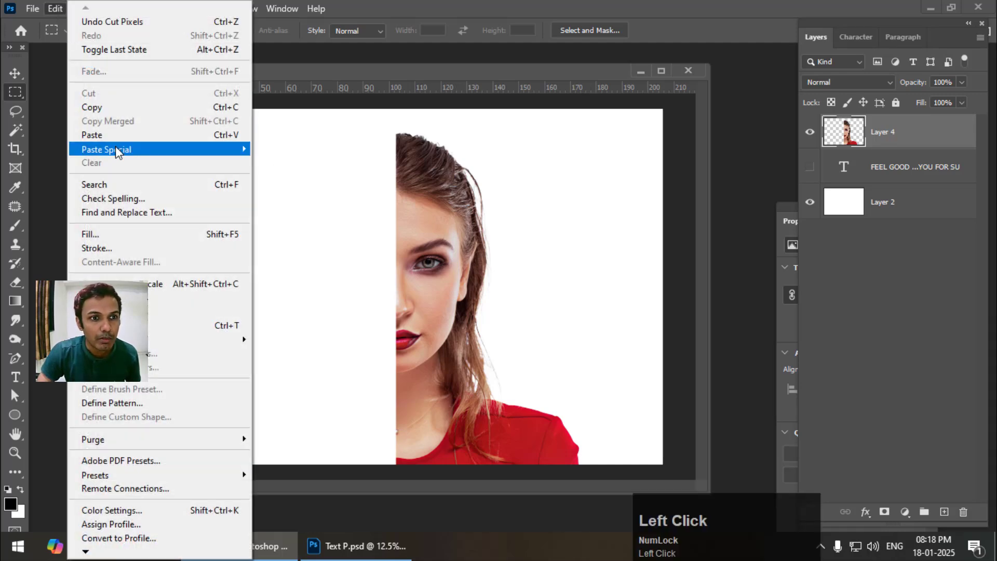
mouse_move(116, 149)
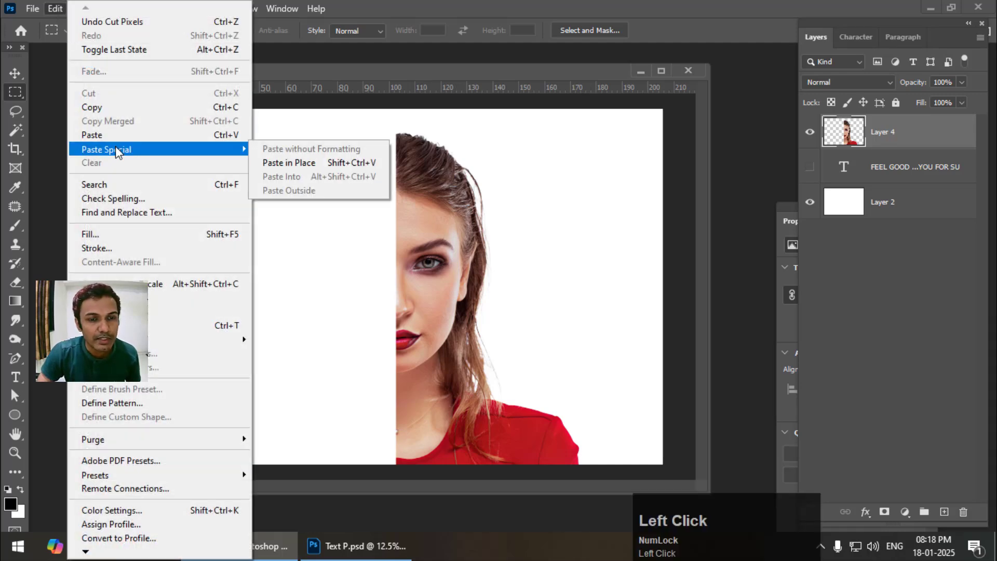
click(273, 165)
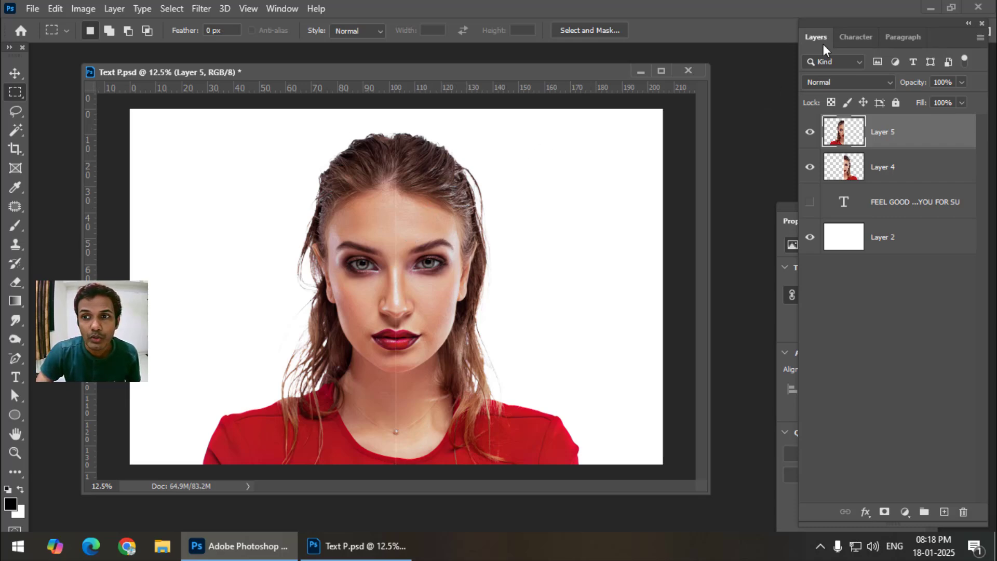
Step: Toggle the visibility of Layer 4 and Layer 5 to check which half of the face each one holds
drag(852, 24, 844, 23)
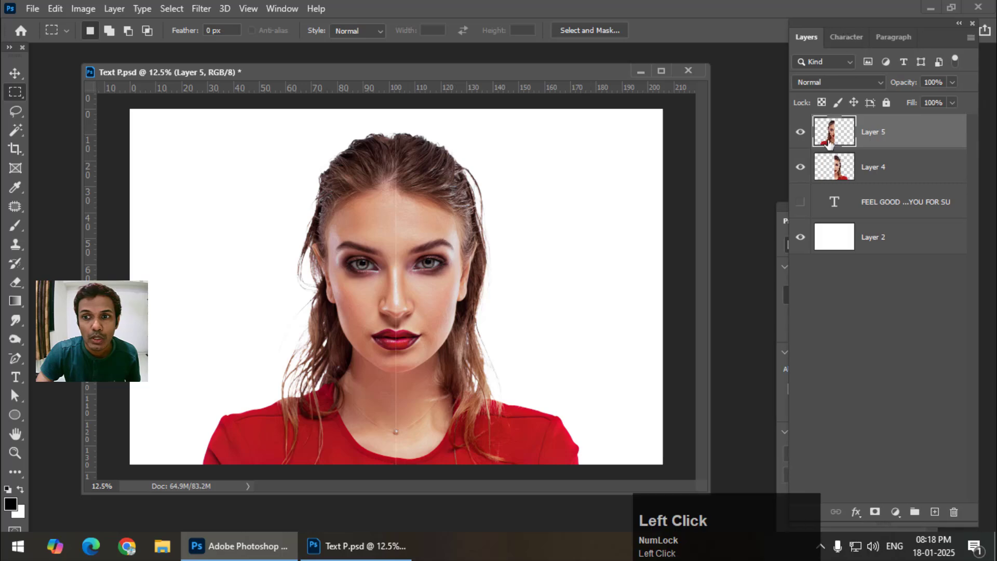
click(801, 167)
click(800, 167)
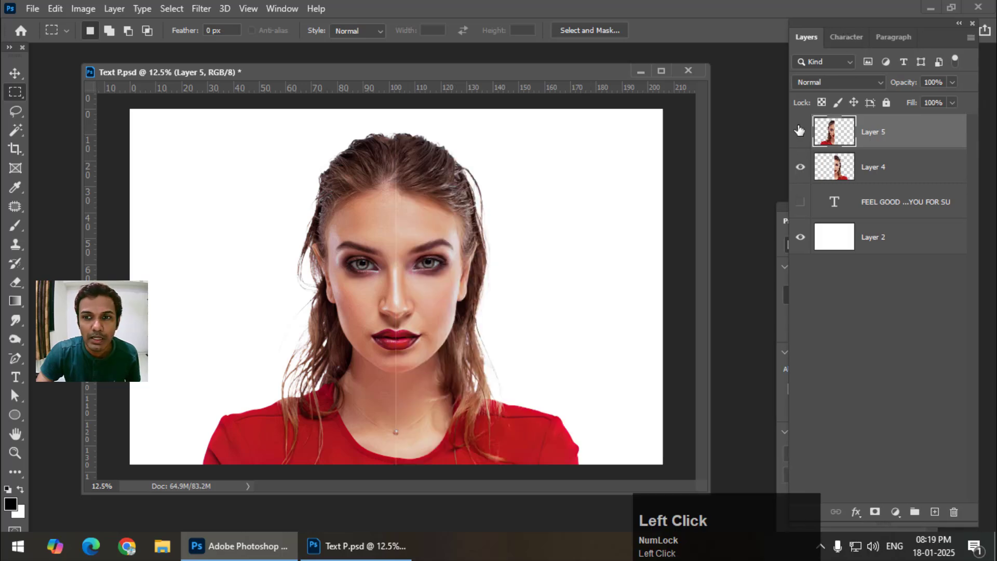
click(800, 131)
click(800, 131)
click(799, 172)
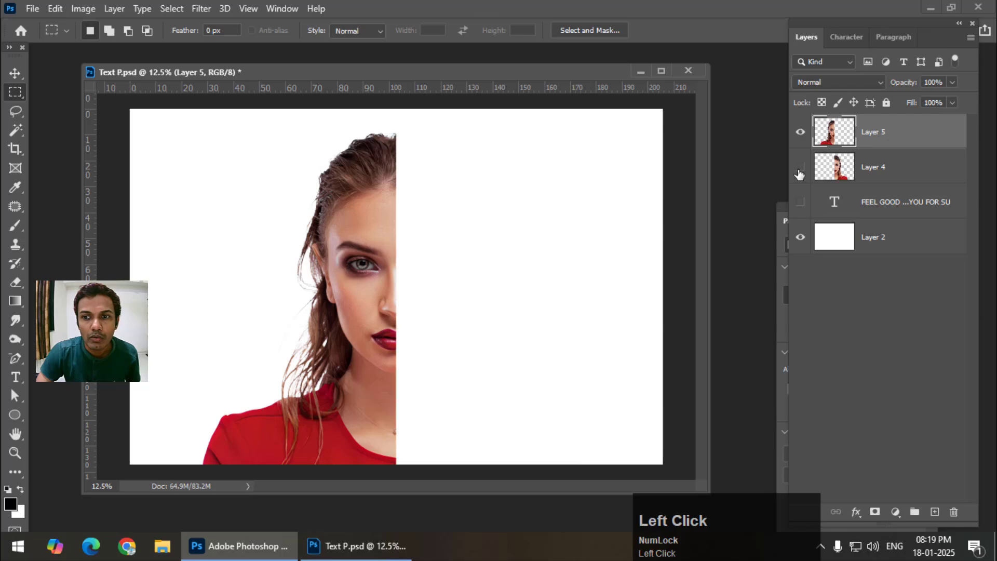
click(800, 172)
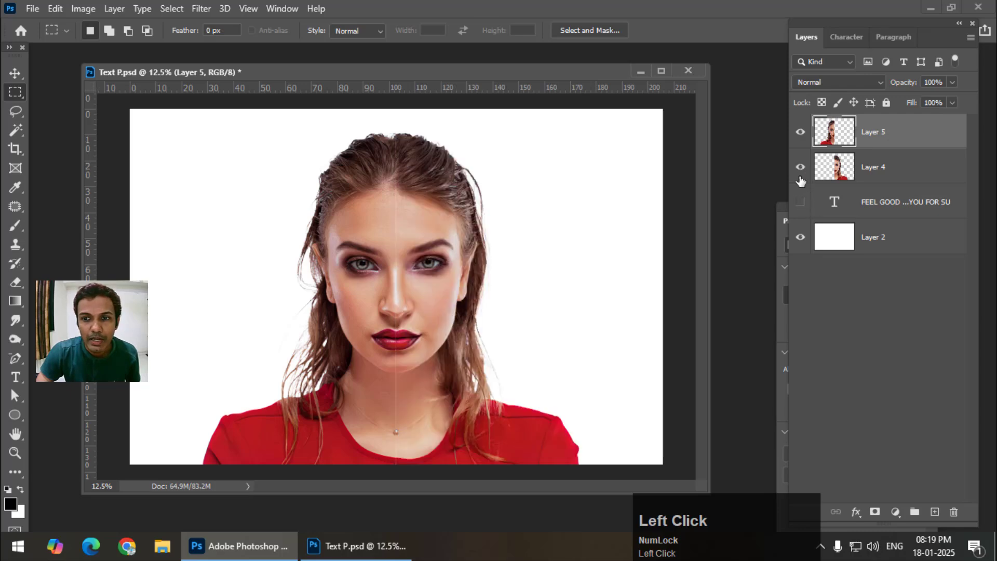
Step: Hide Layer 4 and show the red "FEEL GOOD" text layer
click(800, 169)
click(800, 202)
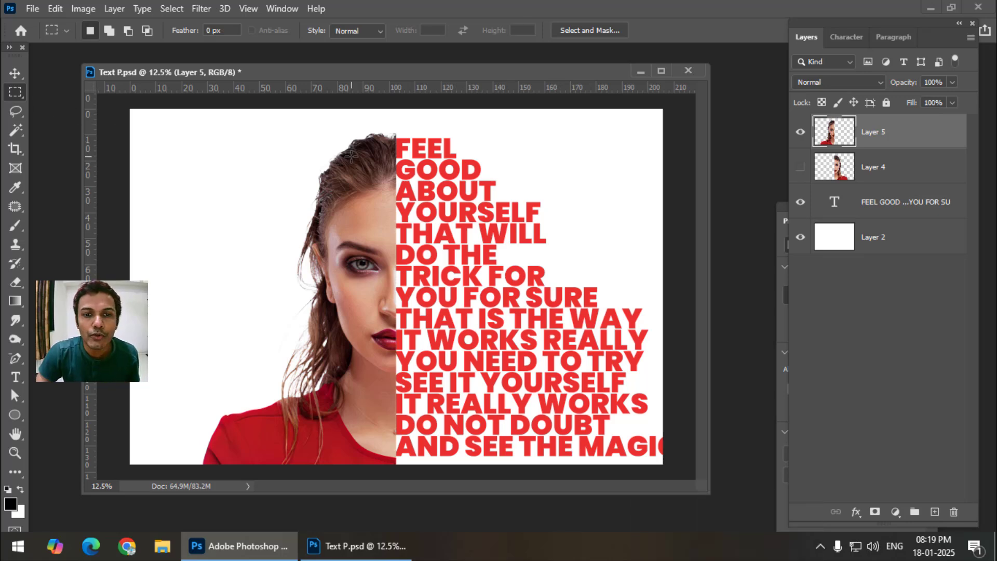
Step: Select the red text layer and review its character settings, picking the Black style for Poppins, and inspect the text close up
click(15, 74)
right_click(437, 198)
click(519, 206)
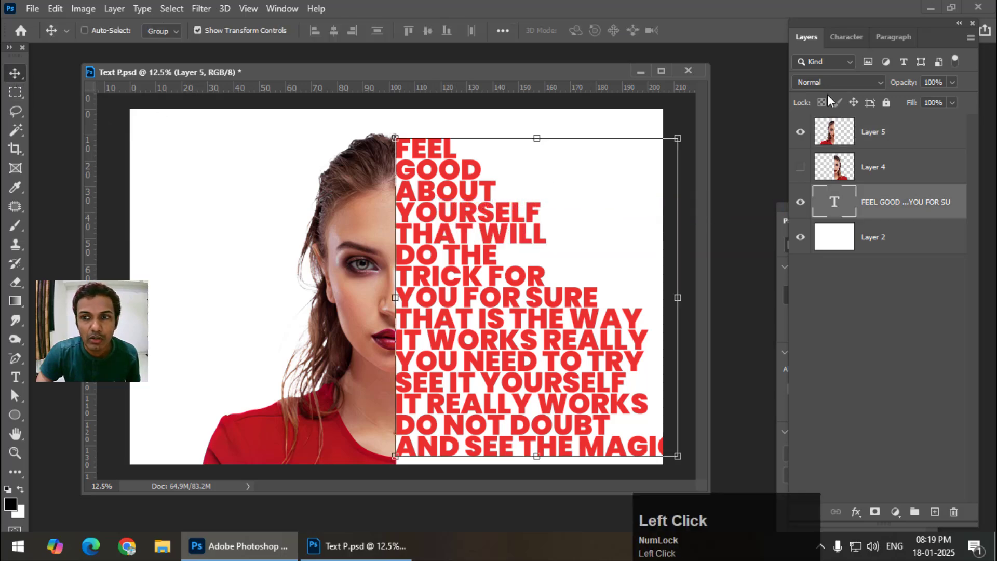
click(846, 37)
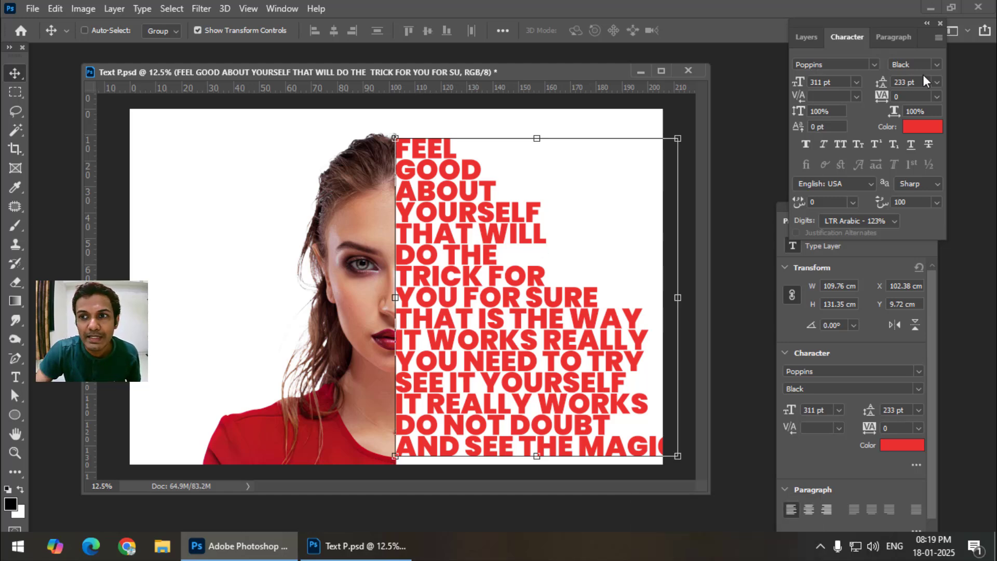
click(938, 64)
click(906, 268)
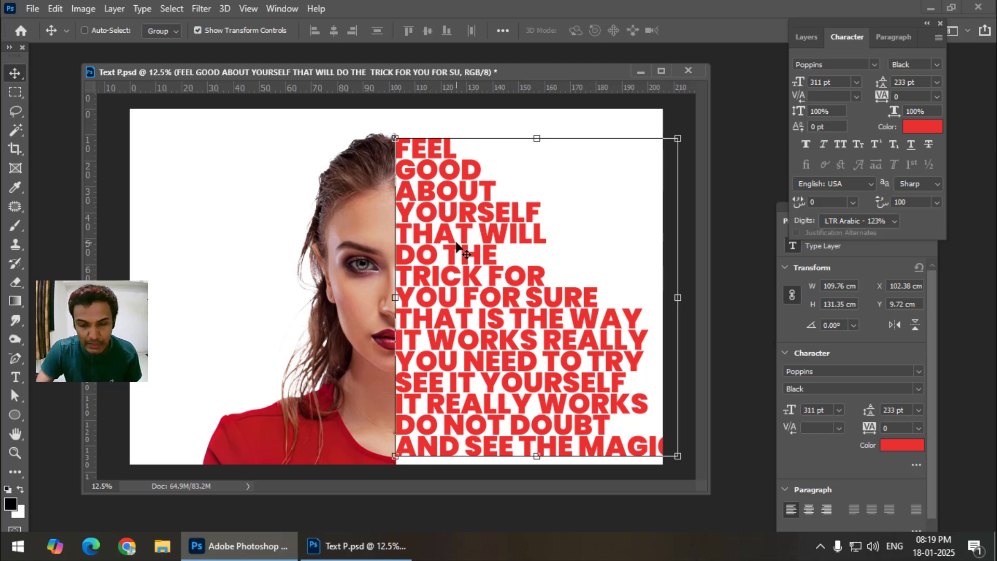
scroll(457, 244, up, 1)
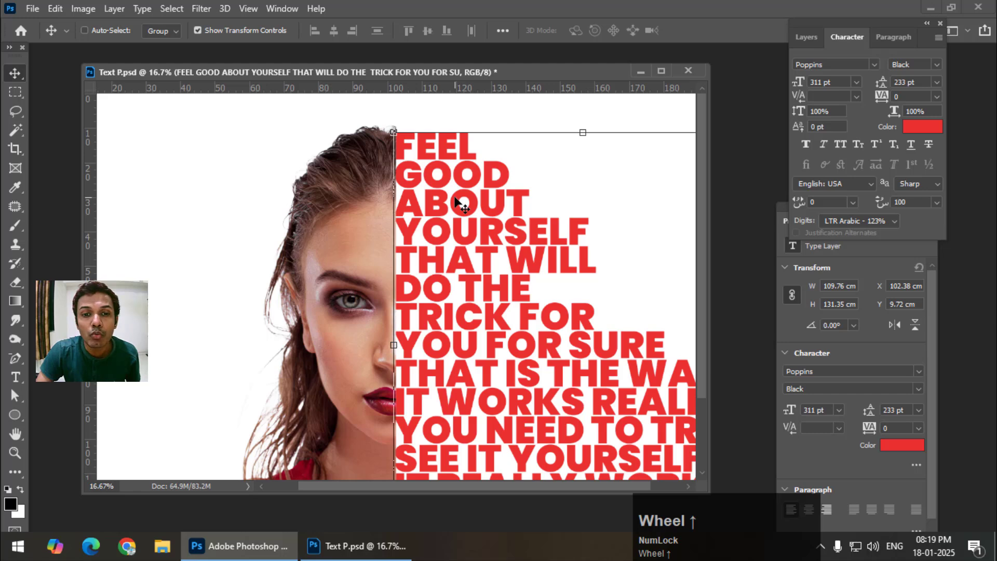
scroll(455, 200, down, 1)
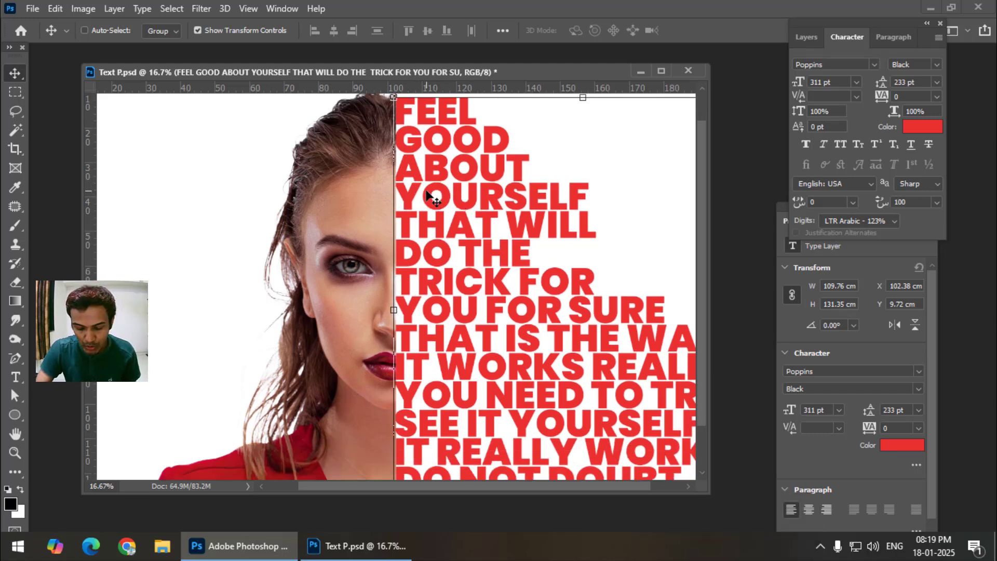
key(ctrl+minus)
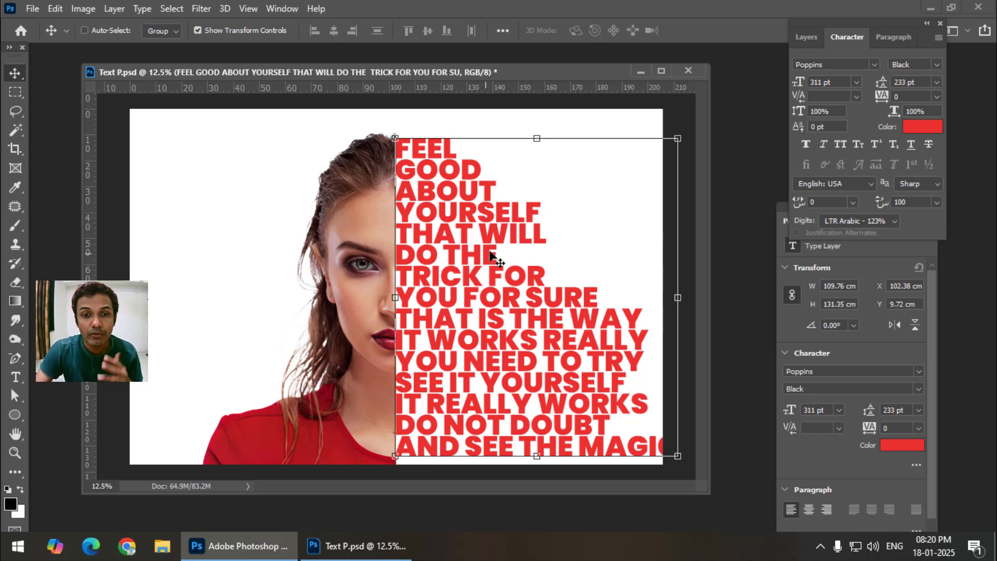
Step: Show Layer 4 again and clip it to the text layer beneath it with a clipping mask
click(813, 37)
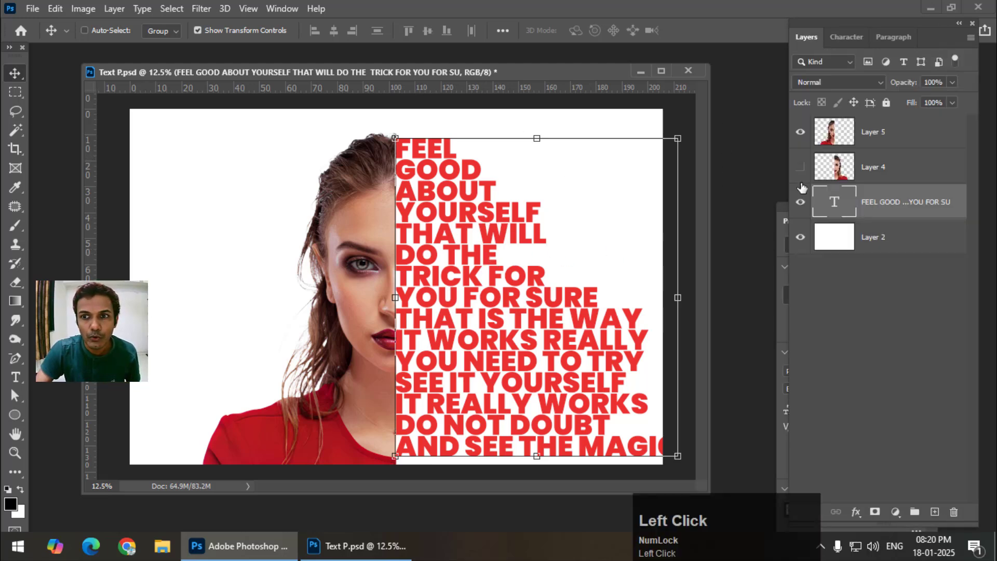
click(800, 202)
click(800, 202)
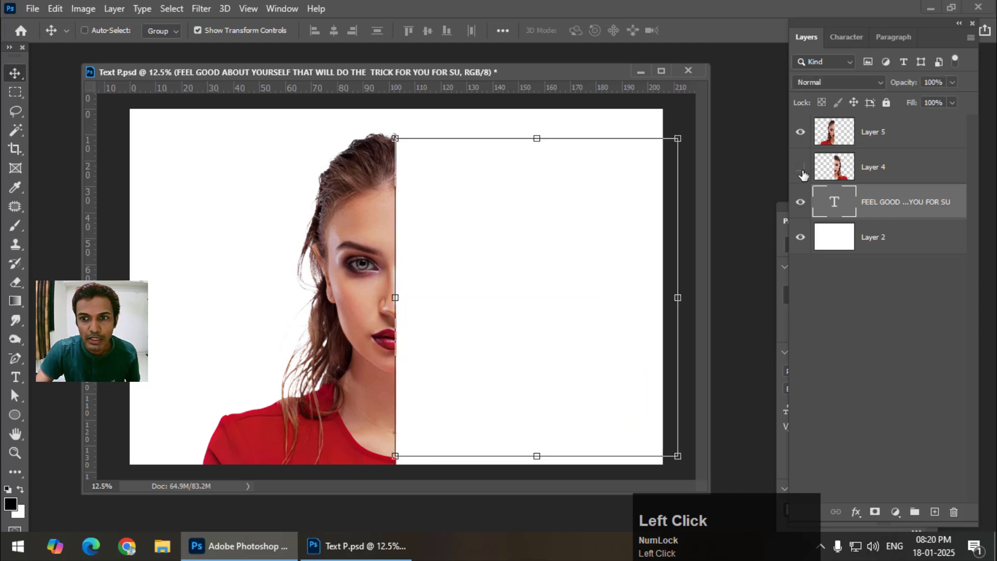
click(800, 168)
click(889, 177)
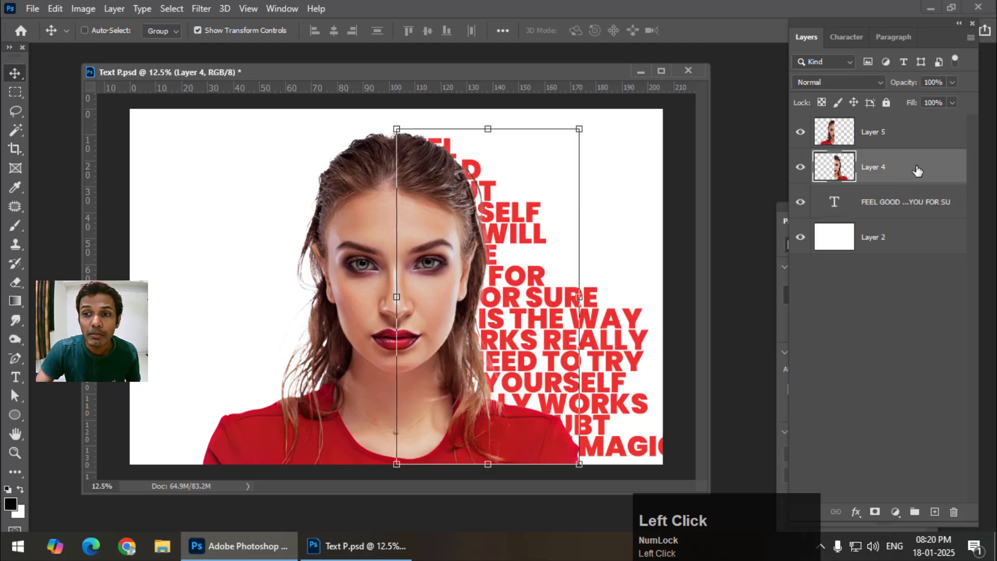
right_click(917, 169)
click(809, 281)
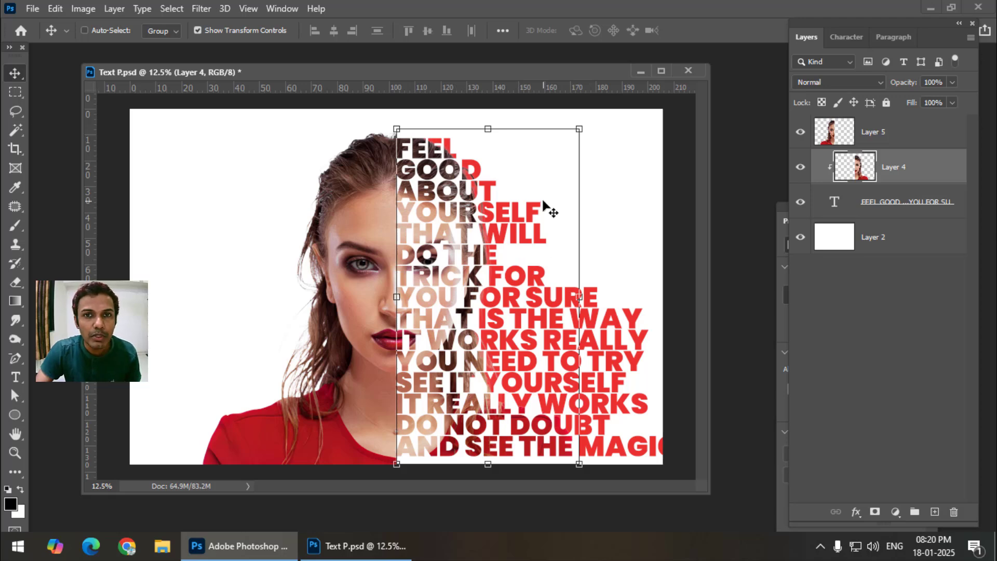
Step: Load Layer 4's outline as a selection and add it as a layer mask to the "FEEL GOOD" text layer
ctrl+click(855, 167)
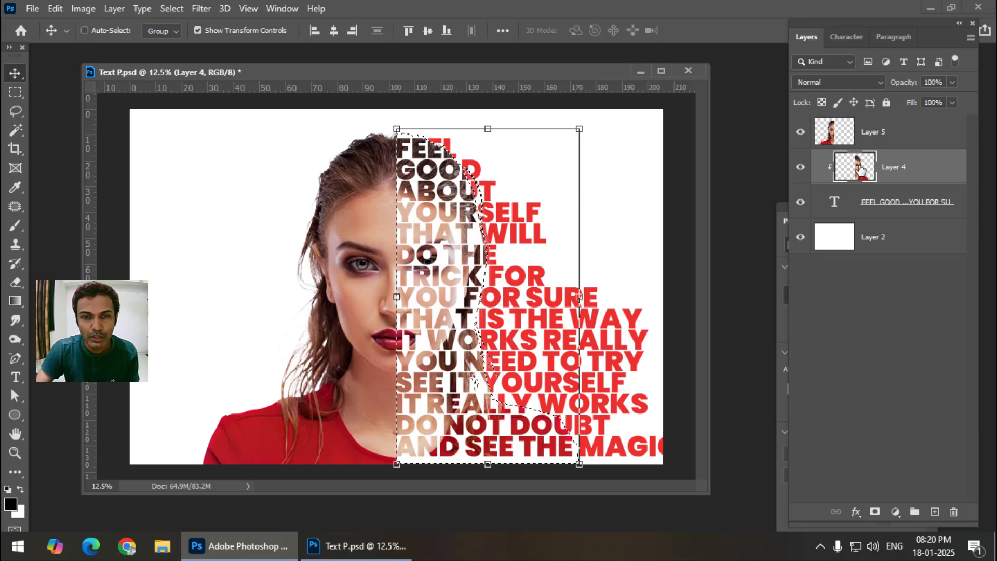
click(849, 212)
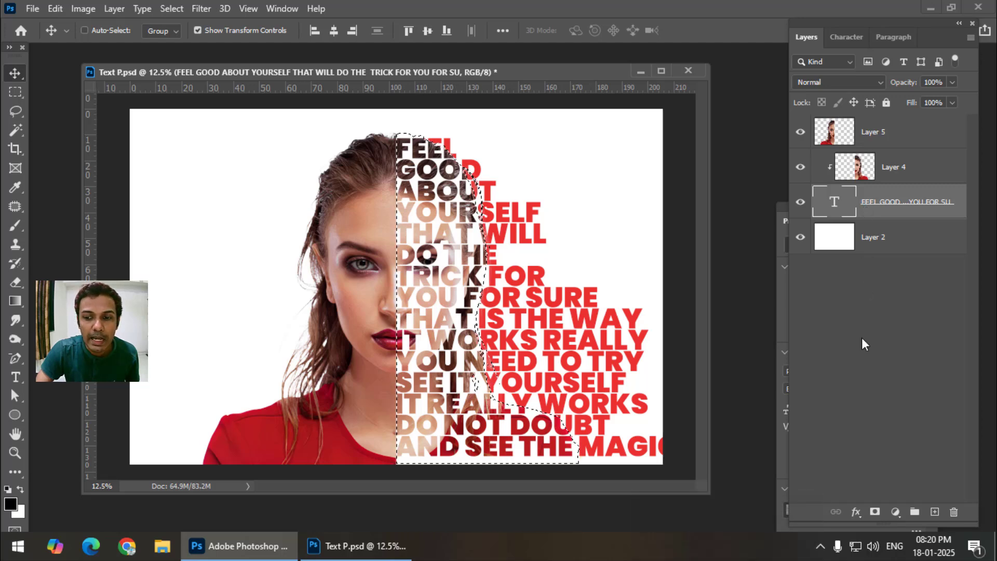
click(874, 512)
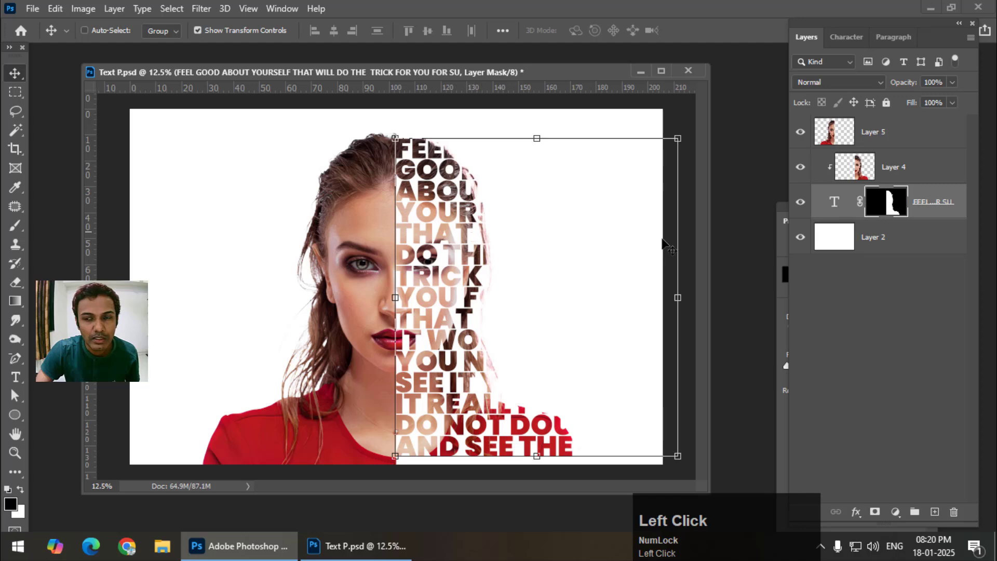
key(m)
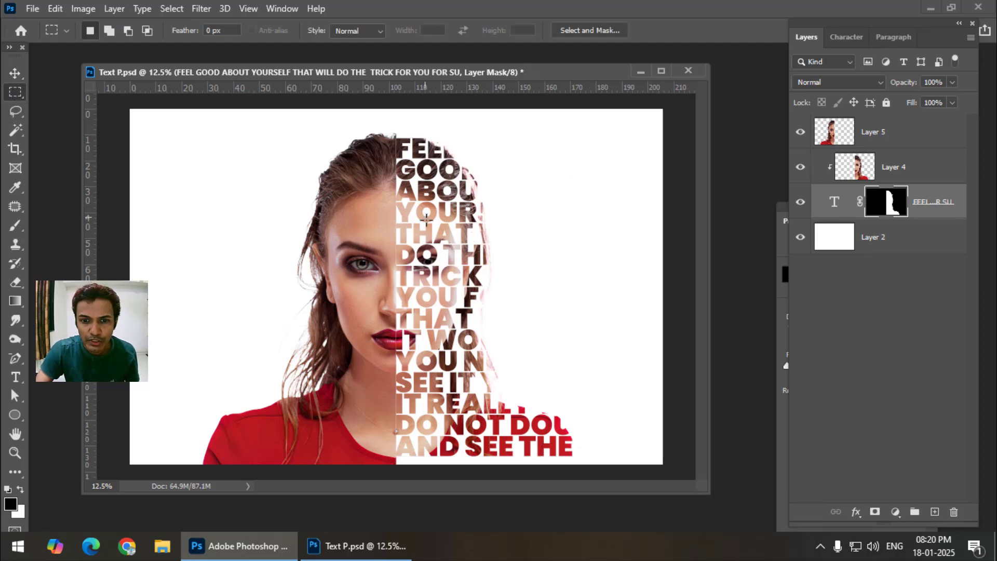
scroll(428, 219, up, 1)
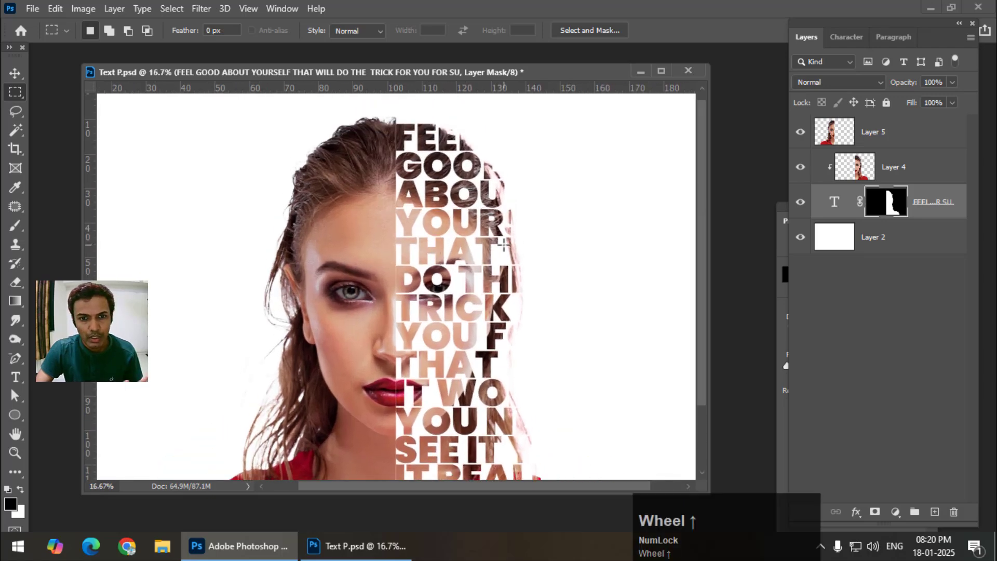
scroll(503, 246, down, 1)
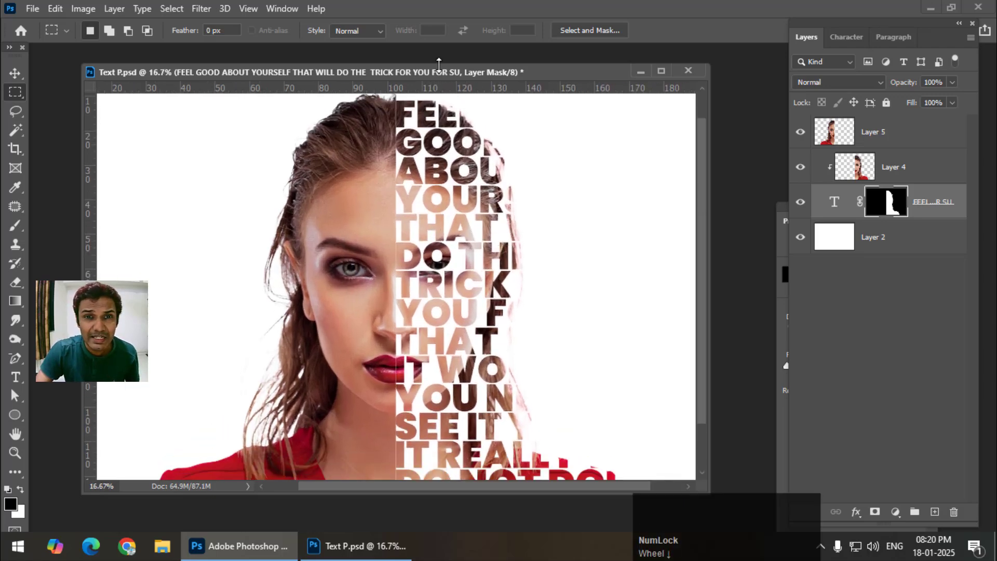
Step: Fill the white background on Layer 2 with the black foreground color
drag(438, 64, 442, 39)
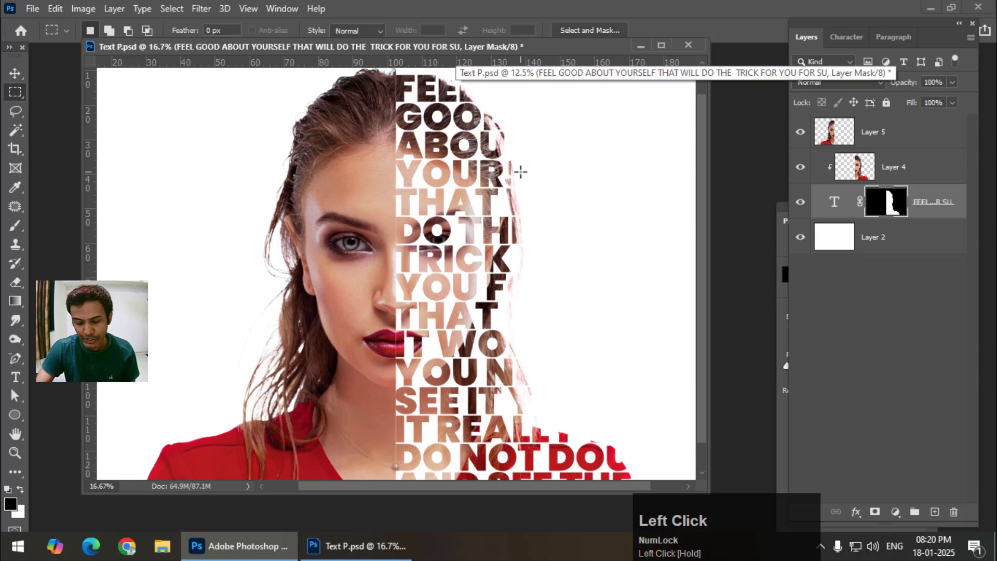
click(893, 249)
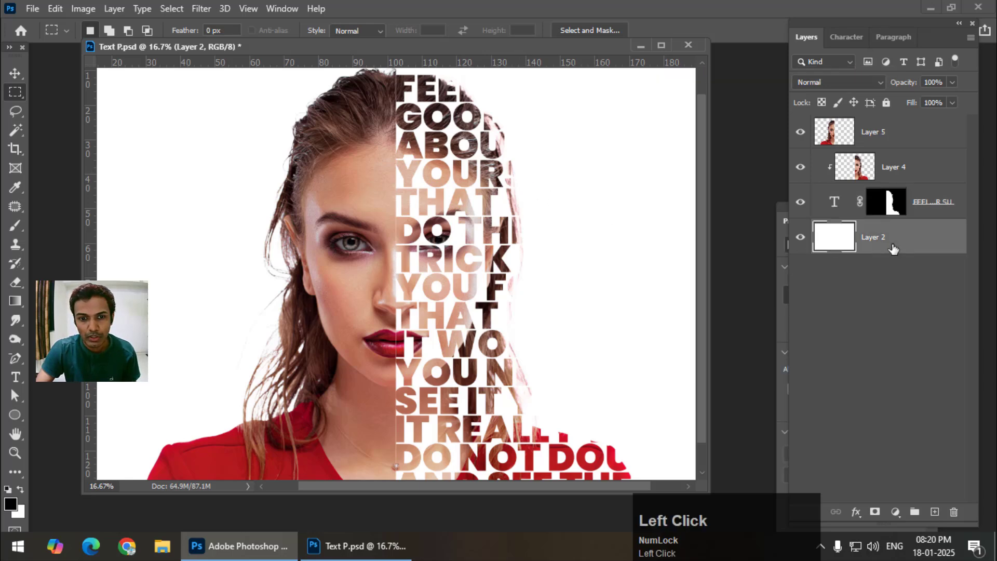
key(ctrl+minus)
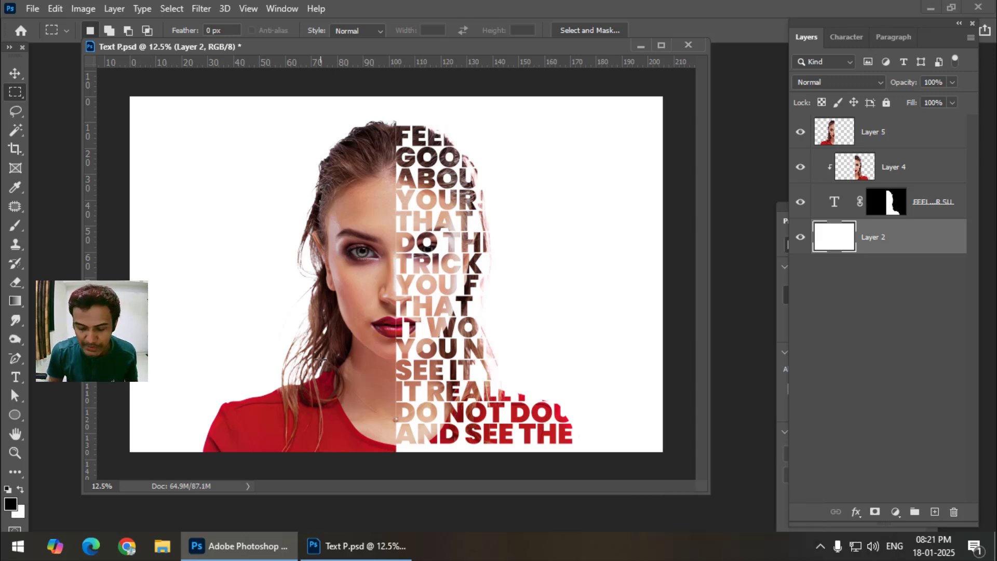
key(alt+BackSpace)
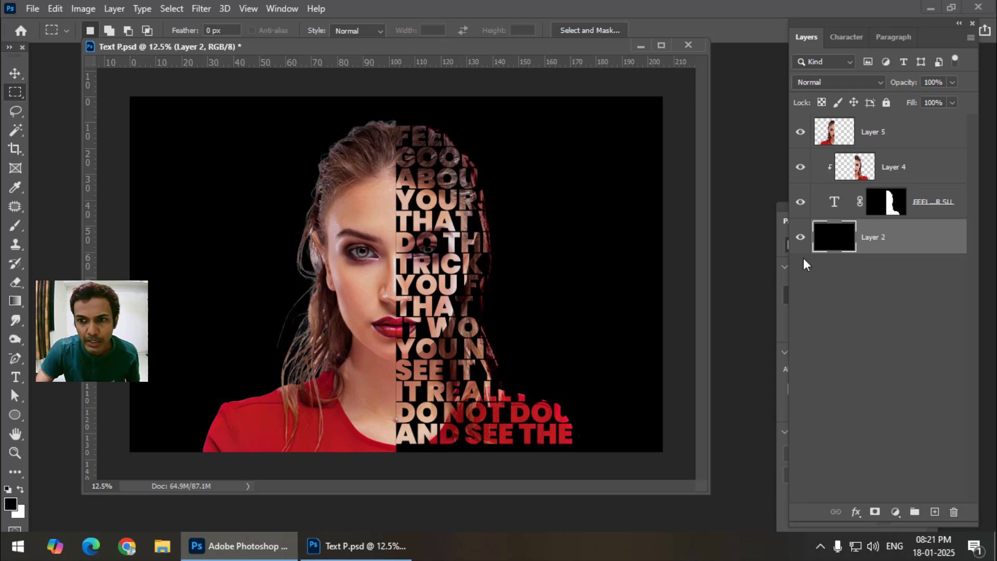
Step: Add a Black & White adjustment layer above Layer 5
click(912, 146)
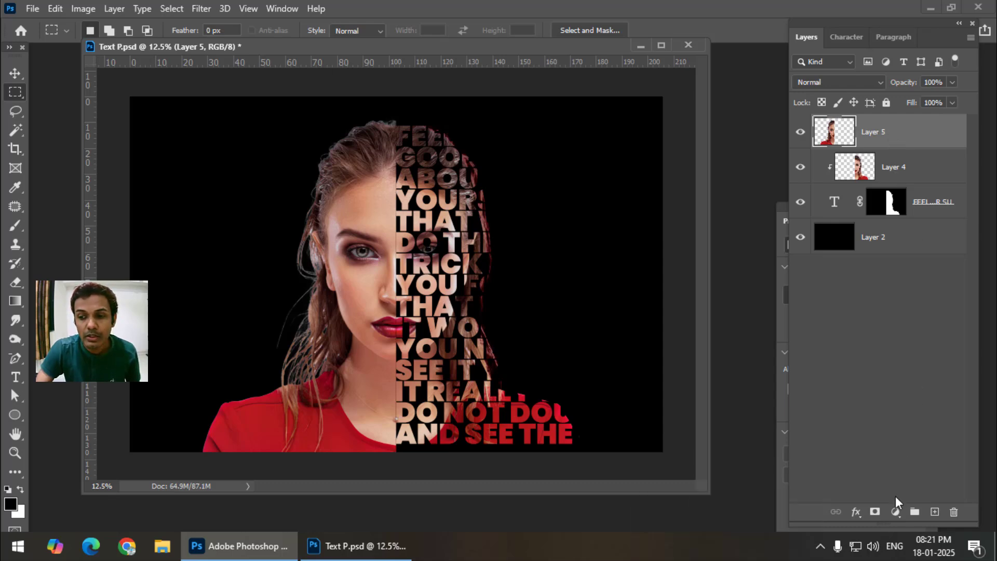
click(895, 512)
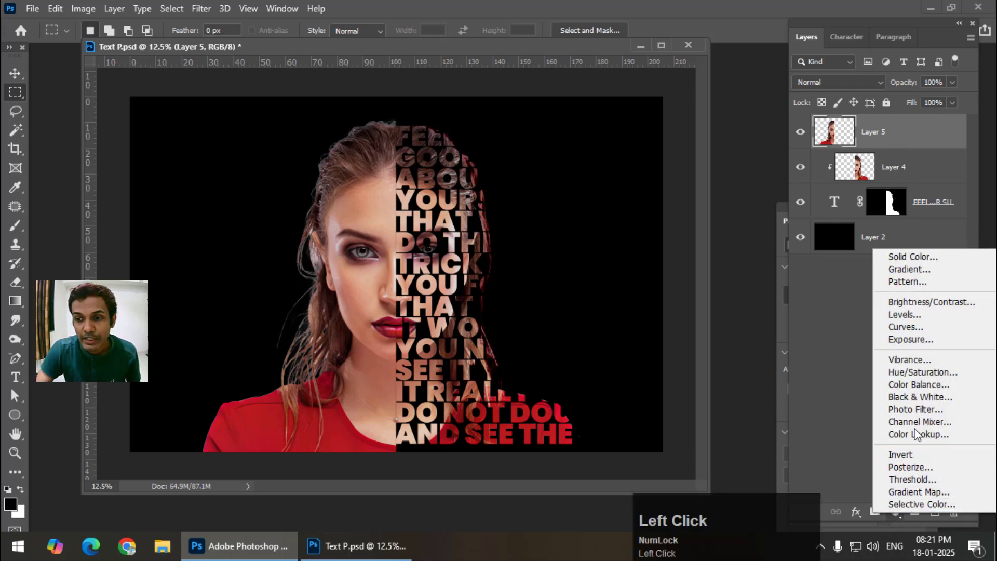
click(915, 398)
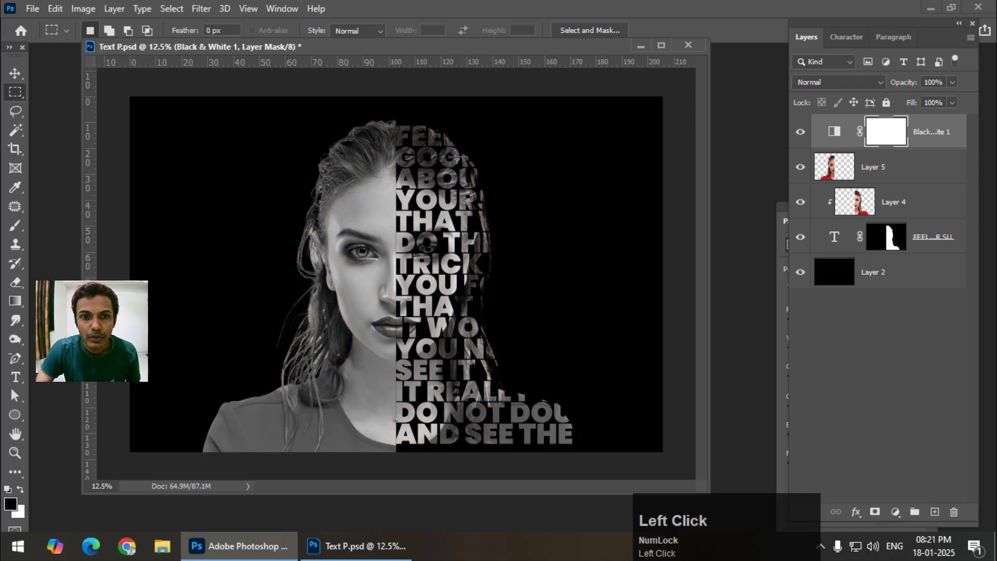
Step: Compare the portrait with and without the Black & White adjustment, and leave the adjustment layer hidden
click(800, 136)
click(800, 136)
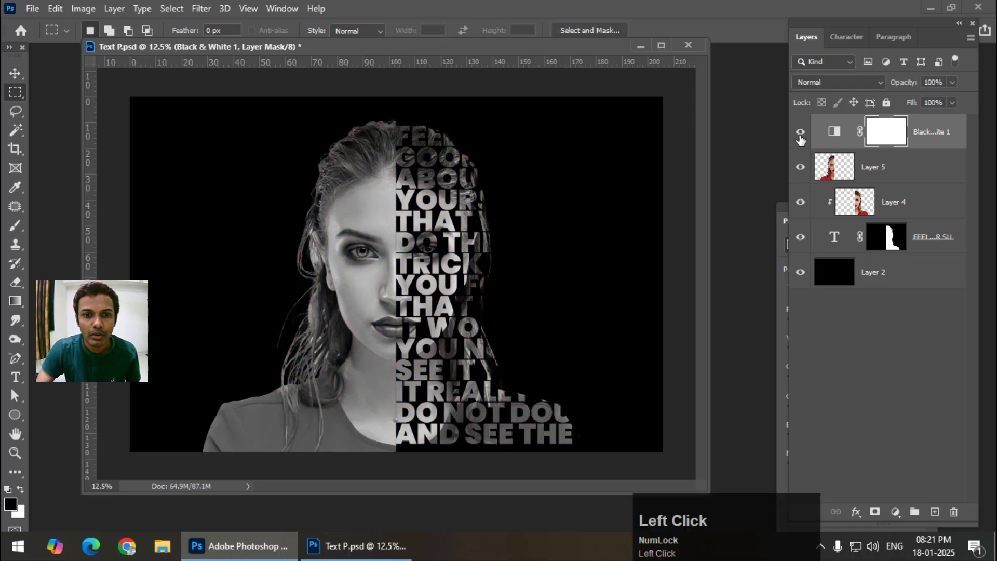
click(800, 136)
click(800, 136)
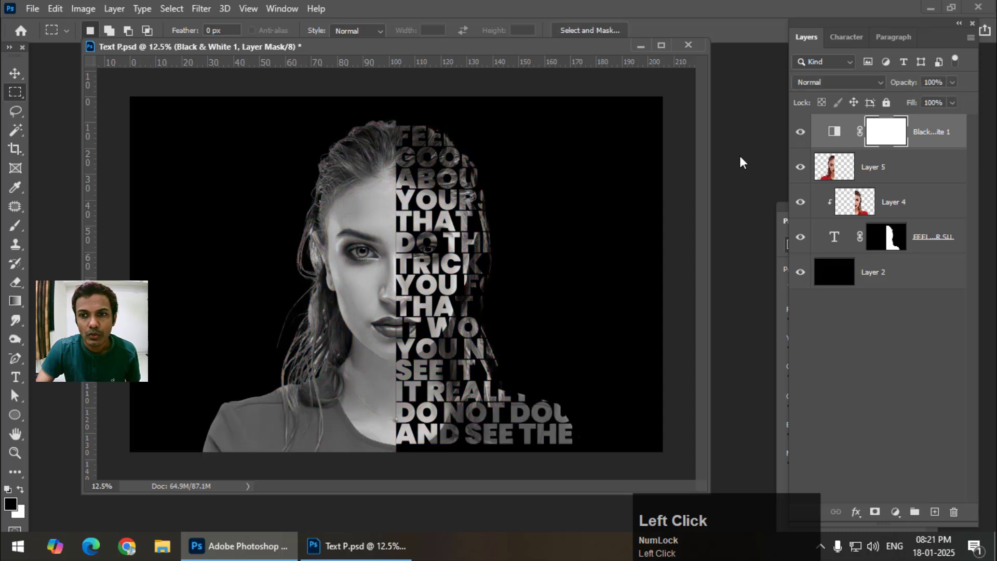
click(801, 136)
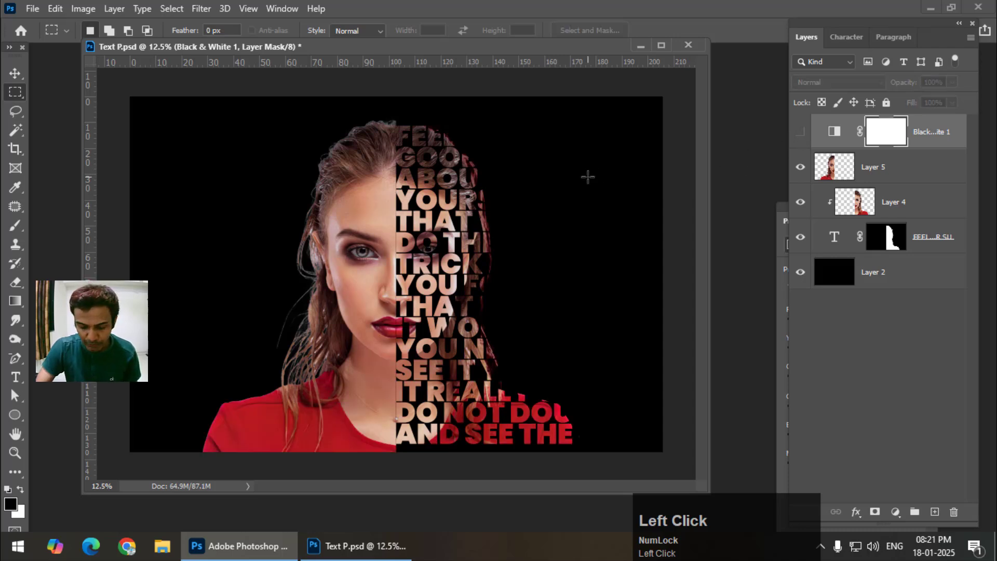
scroll(587, 179, up, 1)
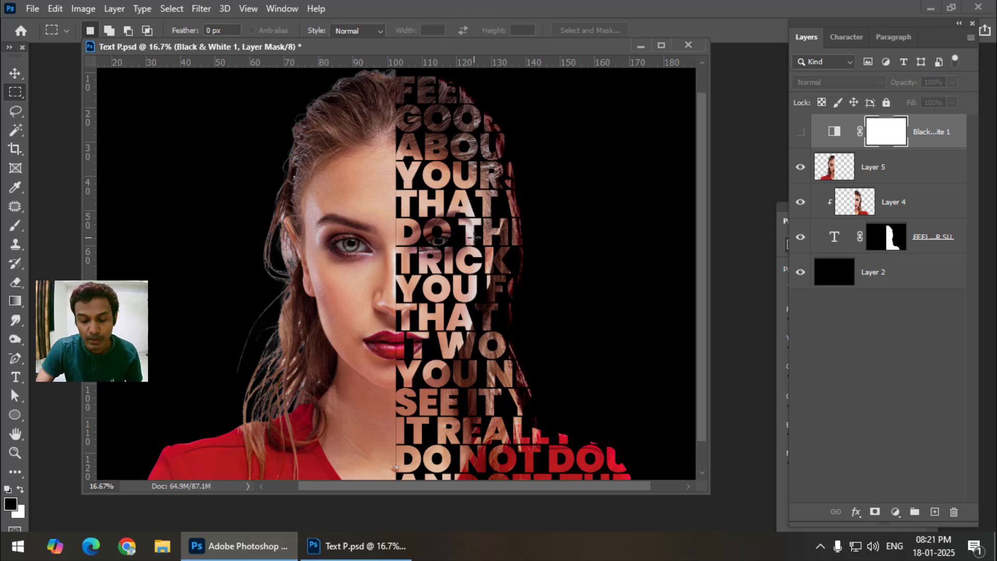
key(ctrl+minus)
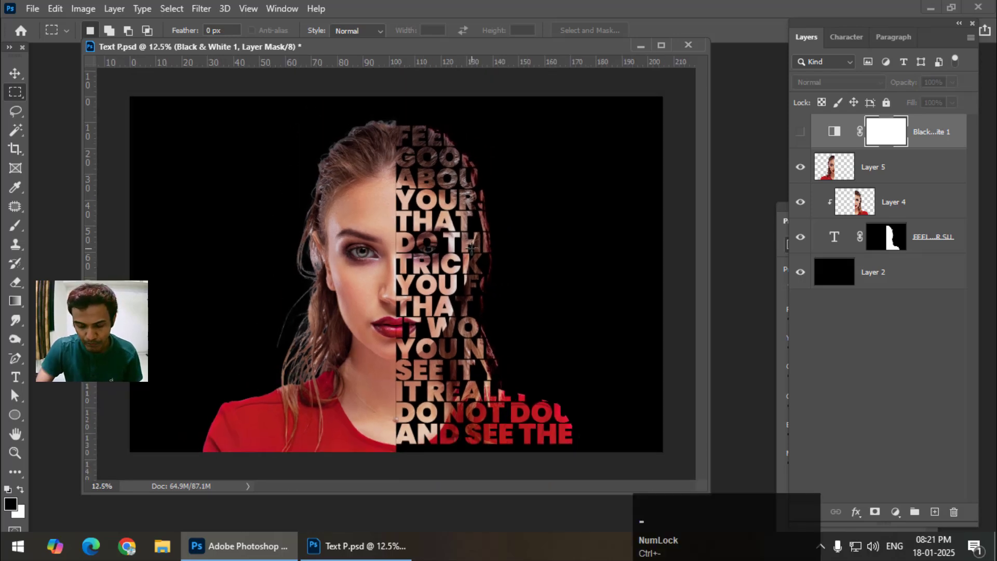
scroll(471, 248, up, 1)
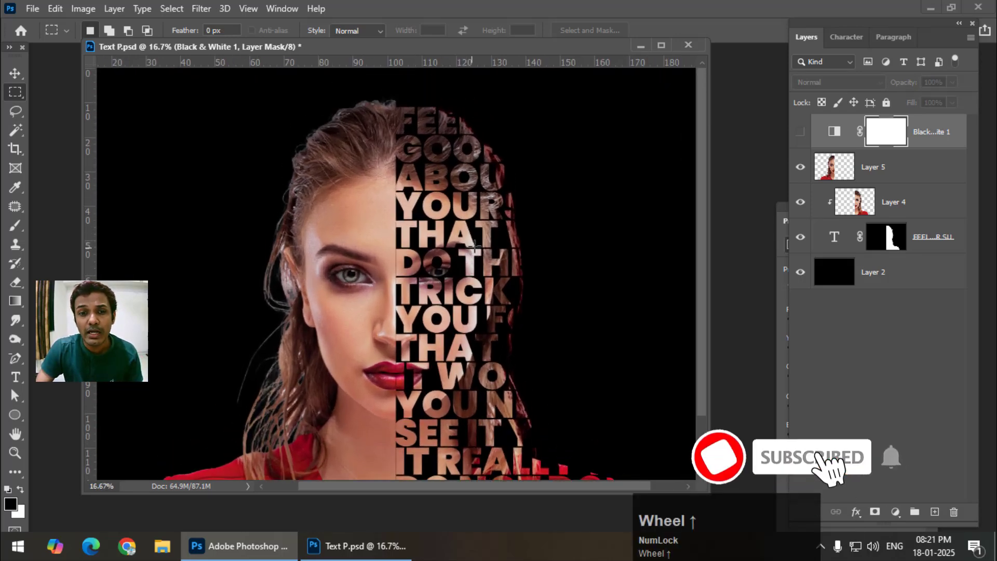
scroll(472, 247, down, 2)
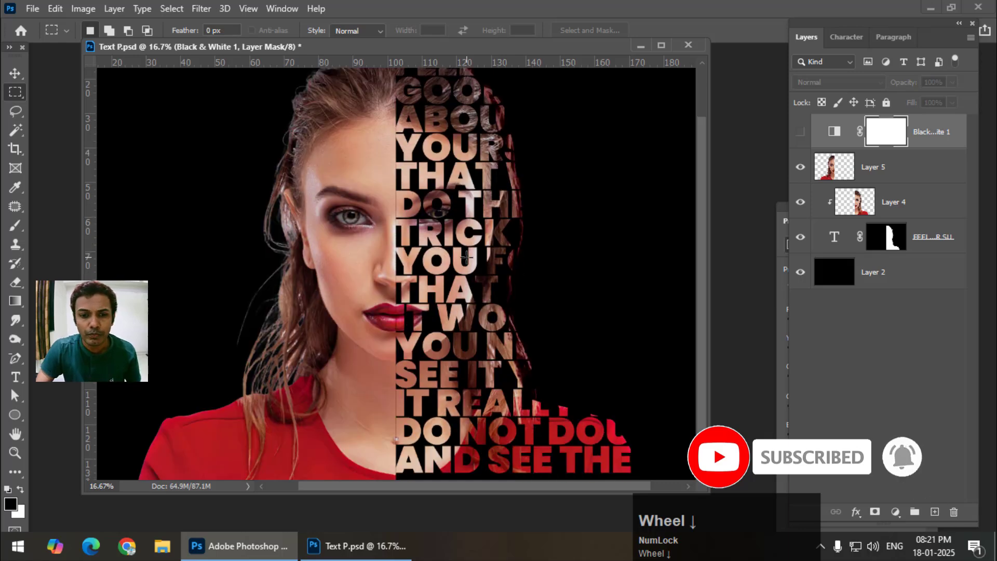
scroll(466, 256, up, 1)
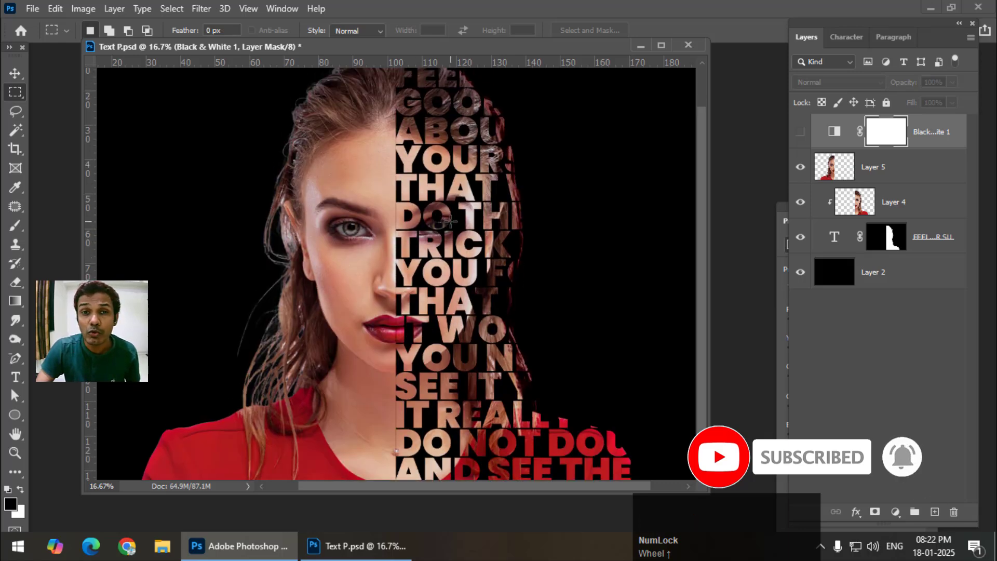
scroll(450, 222, up, 1)
scroll(449, 222, down, 1)
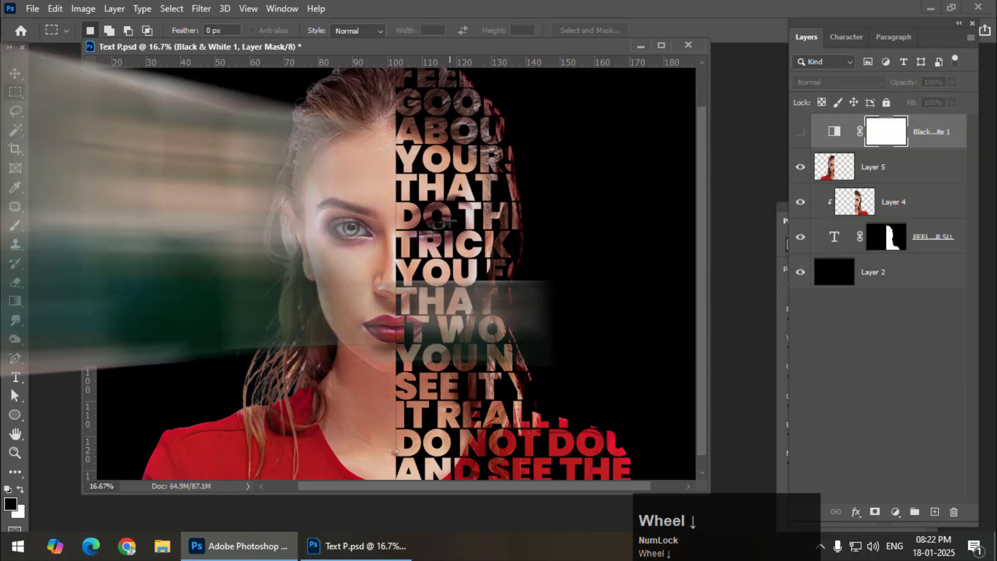